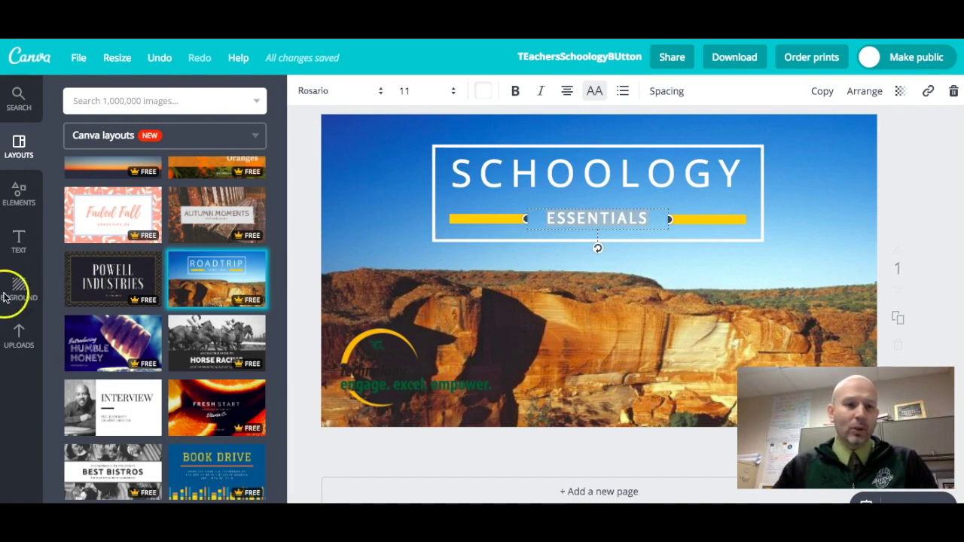
# Show the uploaded images in the Uploads panel
pyautogui.click(19, 337)
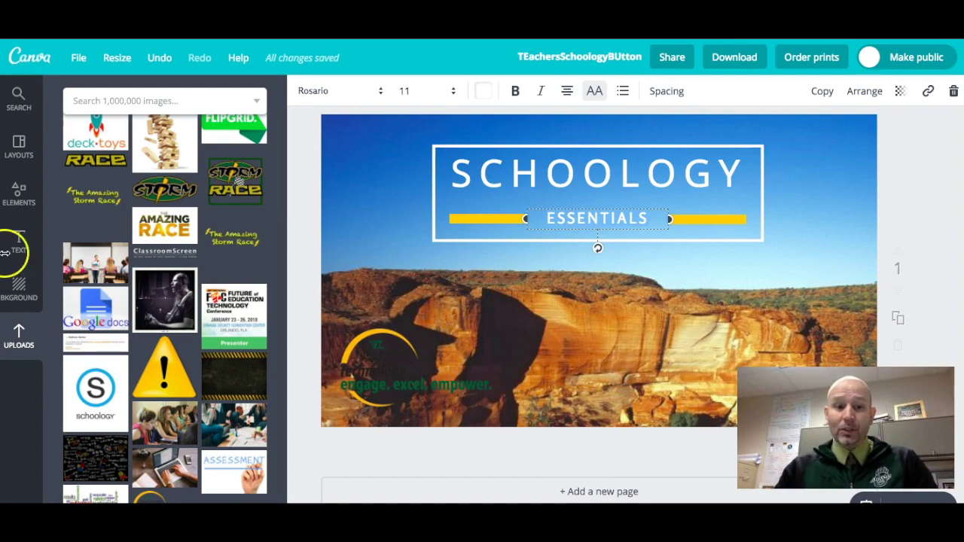
# Drop the uploaded teachers-at-laptops photo onto the background and reposition it within its crop frame
pyautogui.click(170, 428)
pyautogui.moveTo(170, 428); pyautogui.dragTo(492, 355)
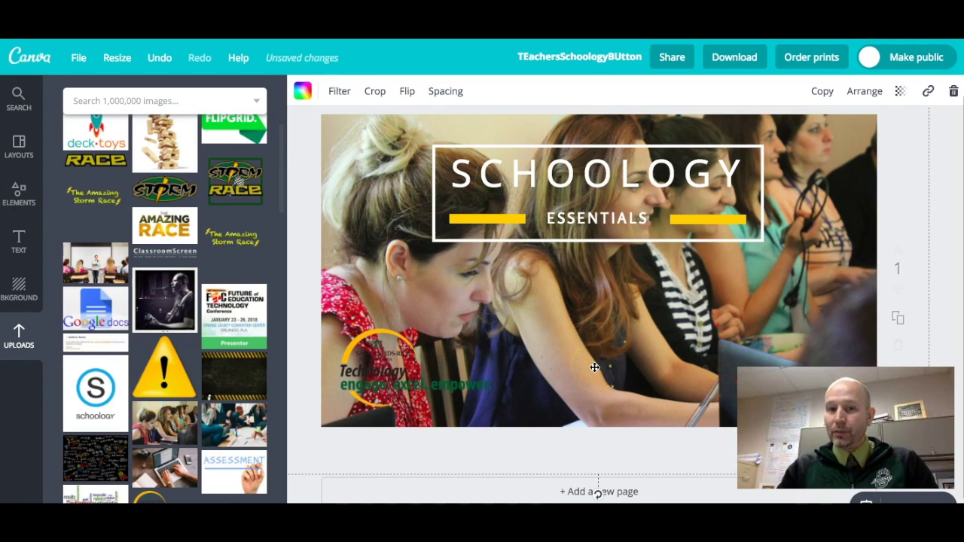
pyautogui.click(605, 347)
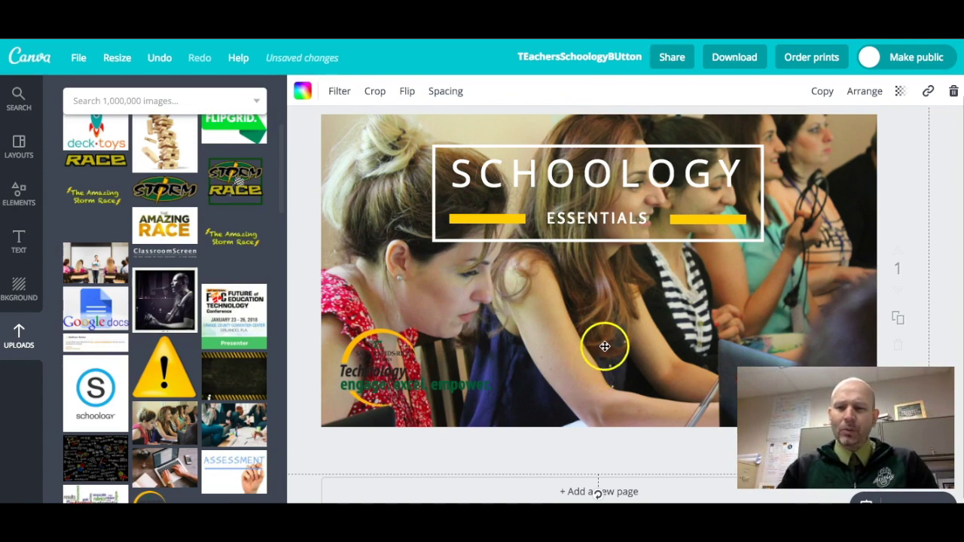
pyautogui.doubleClick(605, 346)
pyautogui.click(597, 343)
pyautogui.moveTo(596, 344); pyautogui.dragTo(377, 146)
pyautogui.click(313, 92)
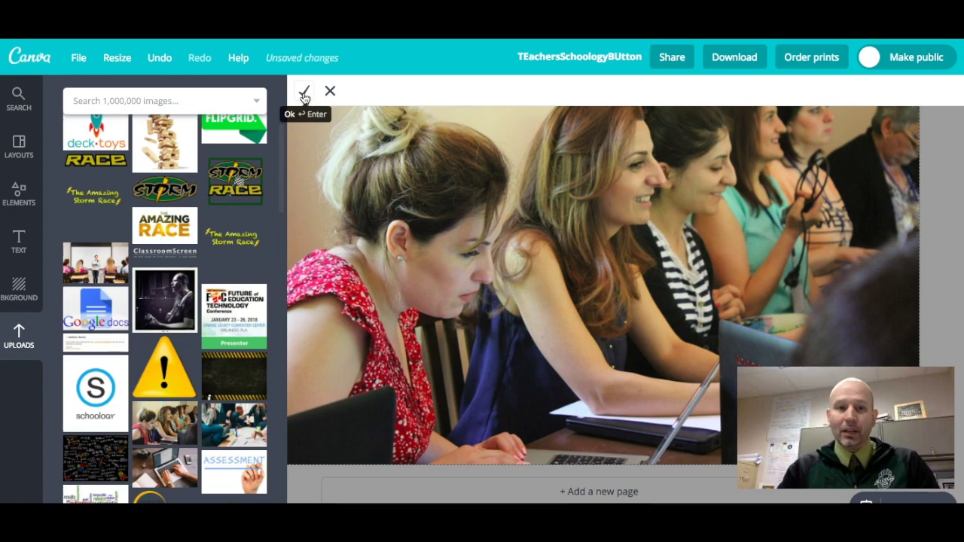
pyautogui.click(304, 94)
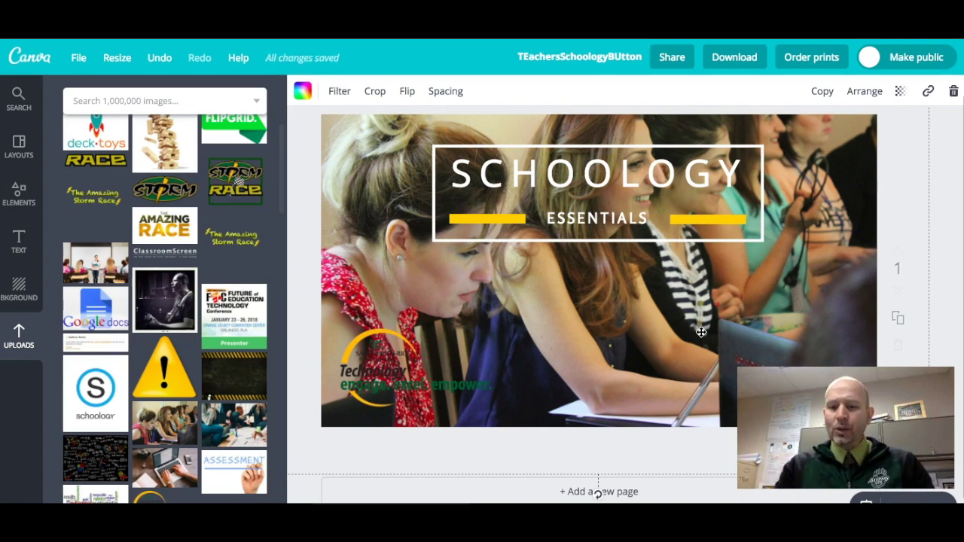
pyautogui.hotkey('ctrl', '-')
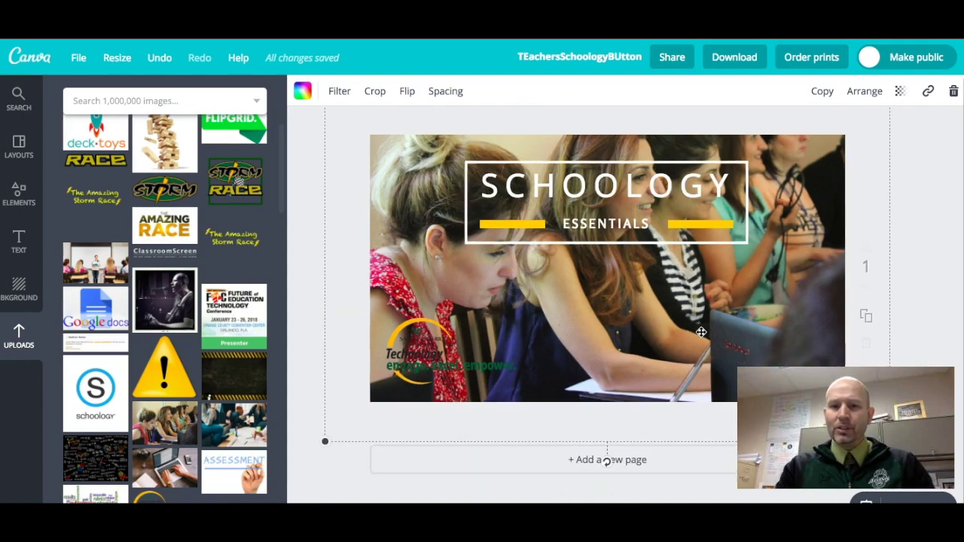
pyautogui.hotkey('ctrl', '+')
pyautogui.hotkey('ctrl', '+')
pyautogui.hotkey('ctrl', '-')
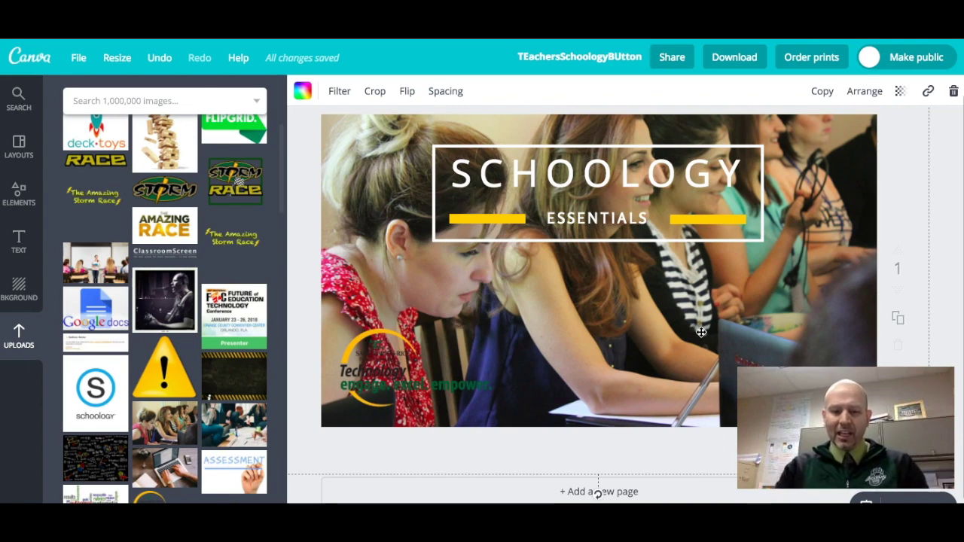
pyautogui.hotkey('ctrl', '+')
pyautogui.hotkey('ctrl', '-')
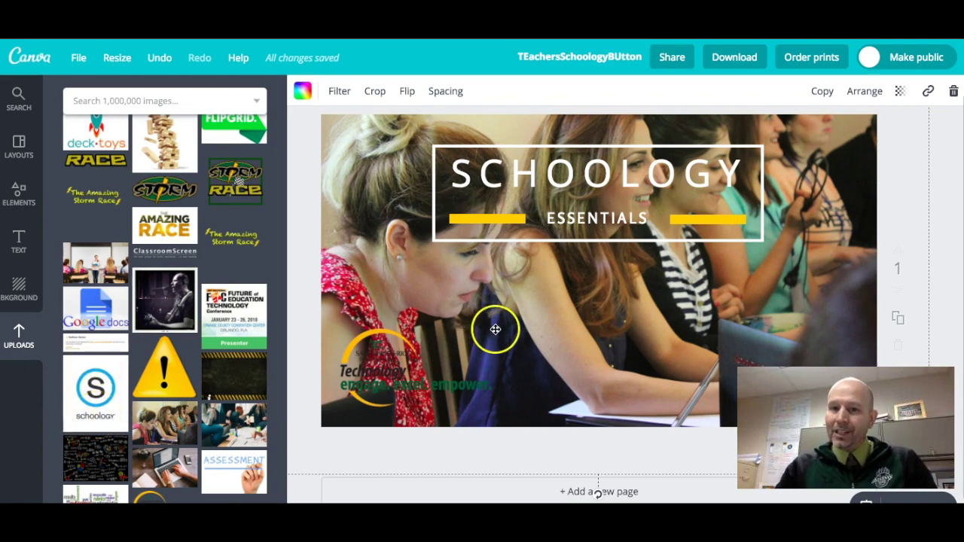
# Replace ESSENTIALS with 'PARENT SESSSION' and nudge the subtitle slightly upward
pyautogui.click(630, 218)
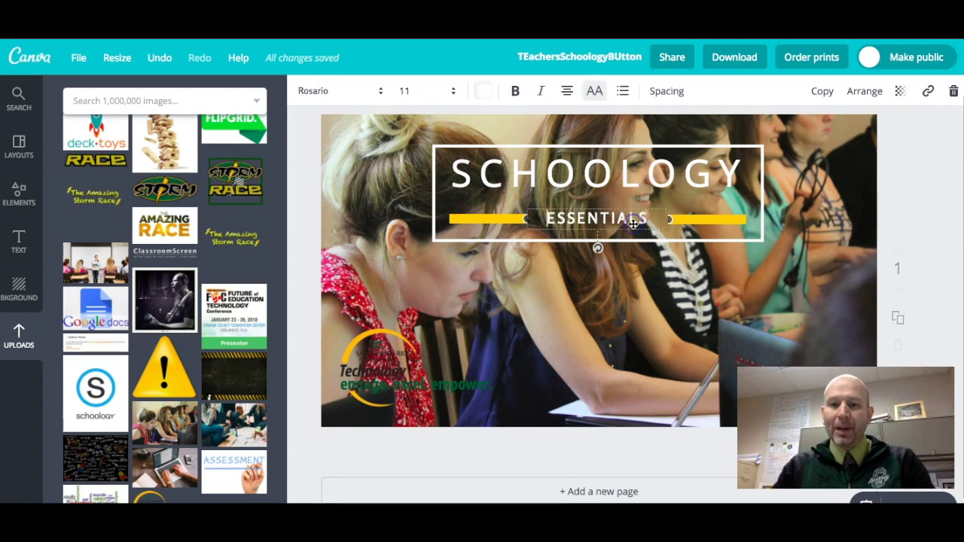
pyautogui.moveTo(593, 219); pyautogui.dragTo(525, 217)
pyautogui.write('P')
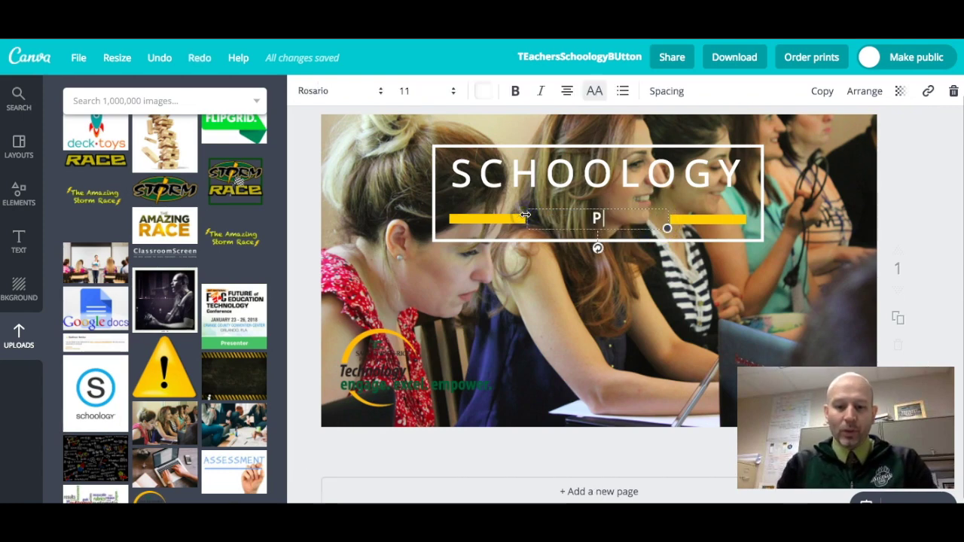
pyautogui.write('ARENT SESSSION')
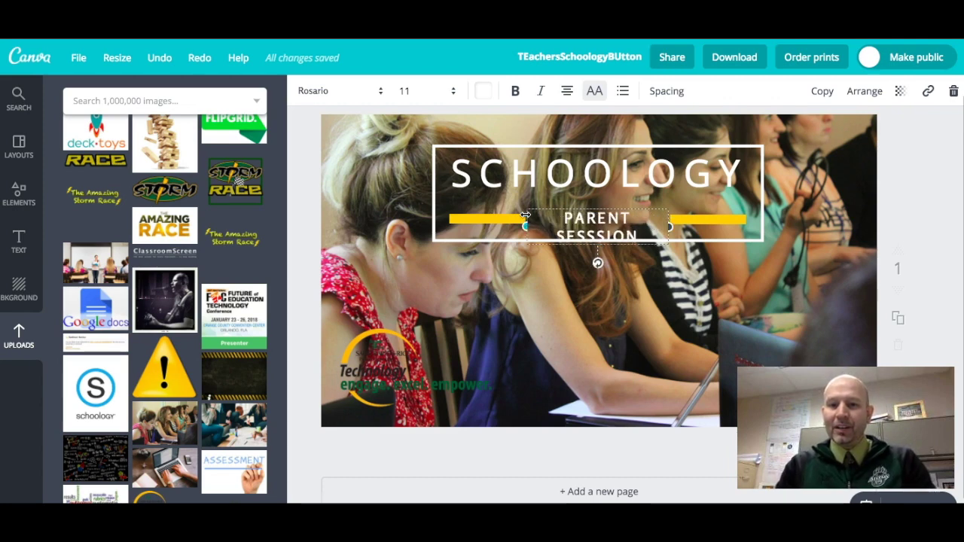
pyautogui.moveTo(552, 213); pyautogui.dragTo(550, 198)
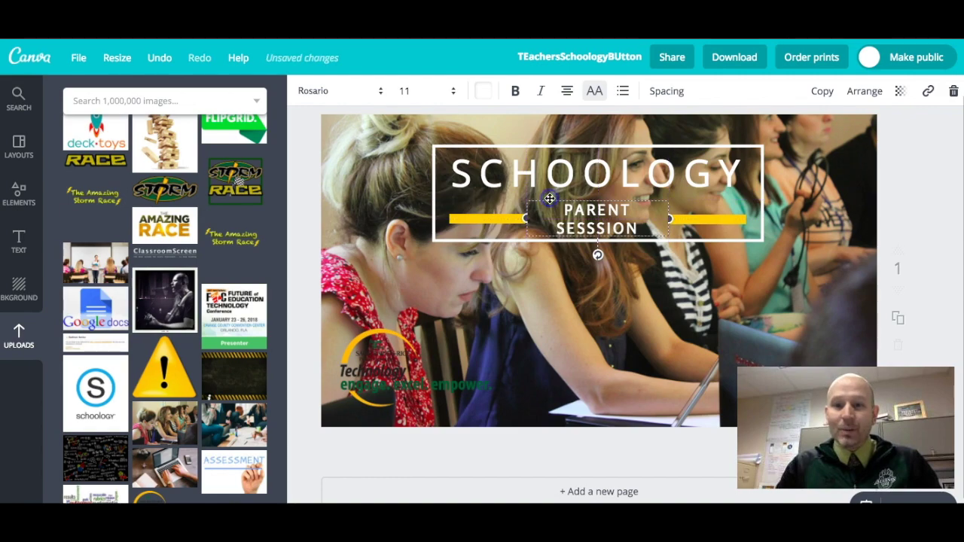
pyautogui.click(302, 335)
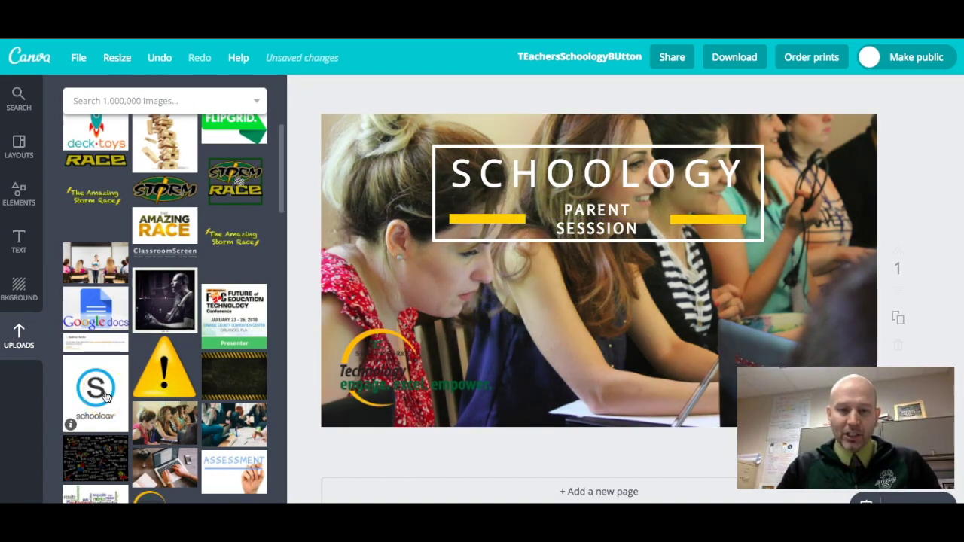
pyautogui.click(105, 397)
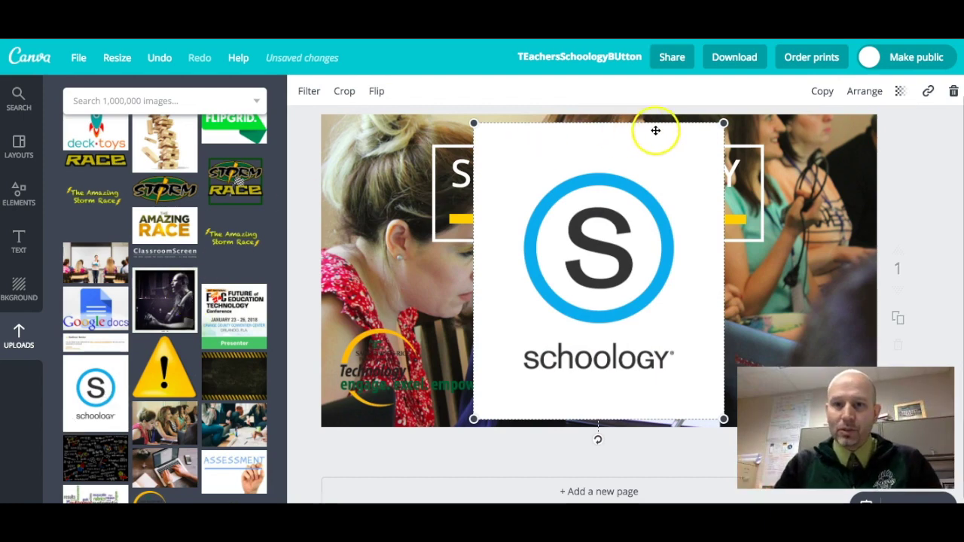
pyautogui.moveTo(724, 126); pyautogui.dragTo(578, 338)
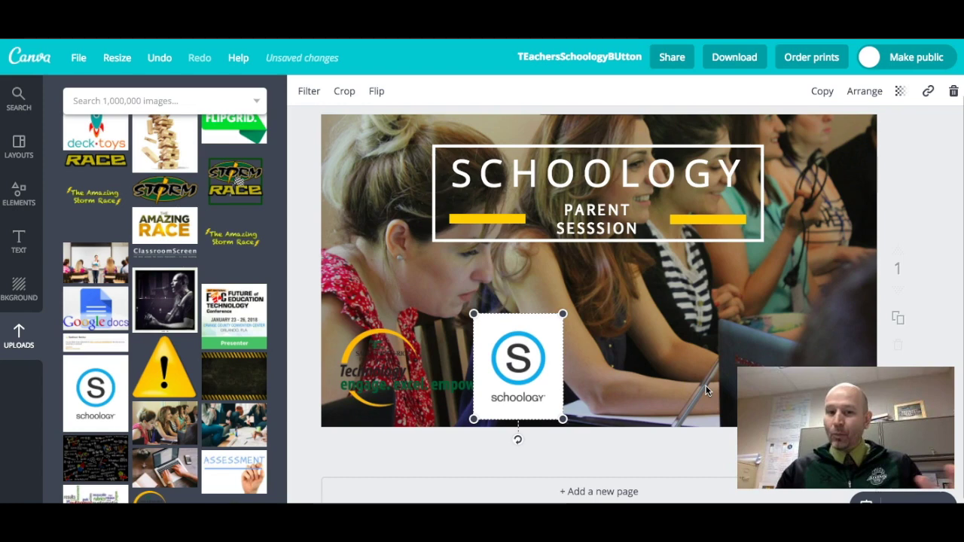
pyautogui.click(600, 291)
pyautogui.click(535, 348)
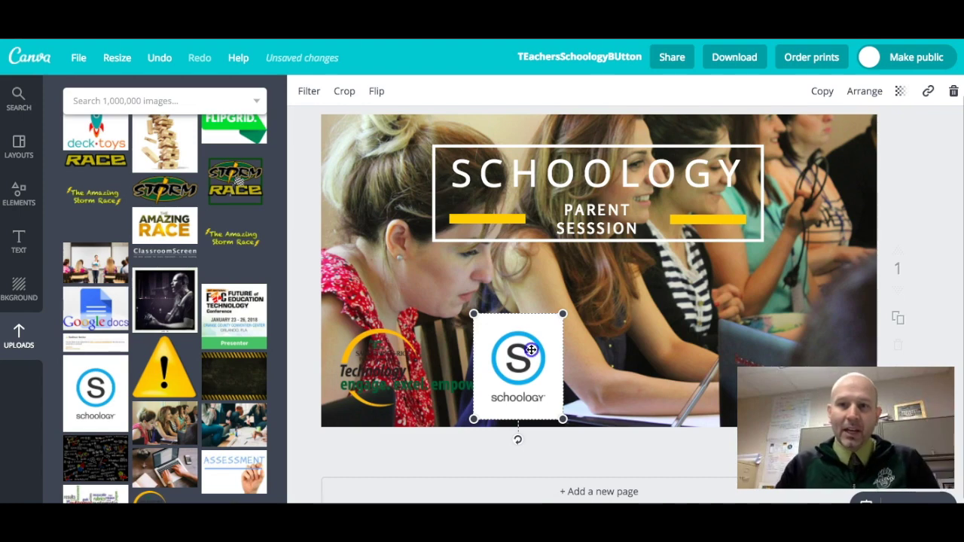
pyautogui.moveTo(532, 350); pyautogui.dragTo(517, 336)
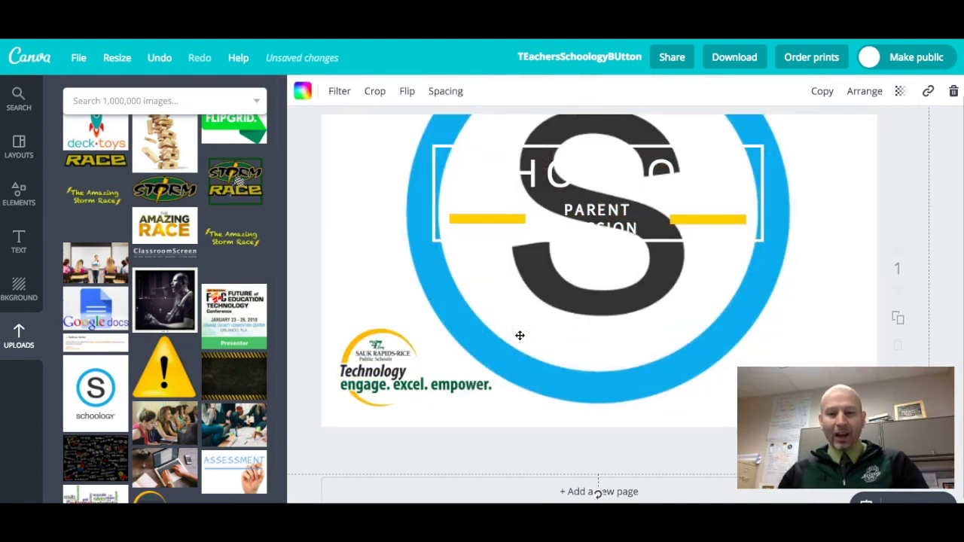
pyautogui.hotkey('ctrl', 'z')
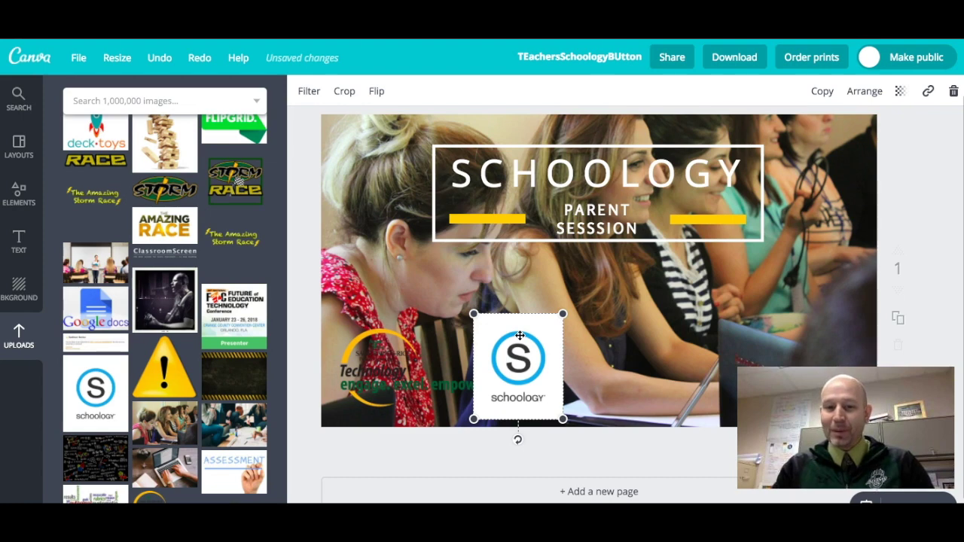
pyautogui.moveTo(520, 336); pyautogui.dragTo(373, 143)
pyautogui.click(595, 420)
pyautogui.click(457, 301)
pyautogui.click(395, 207)
pyautogui.click(554, 344)
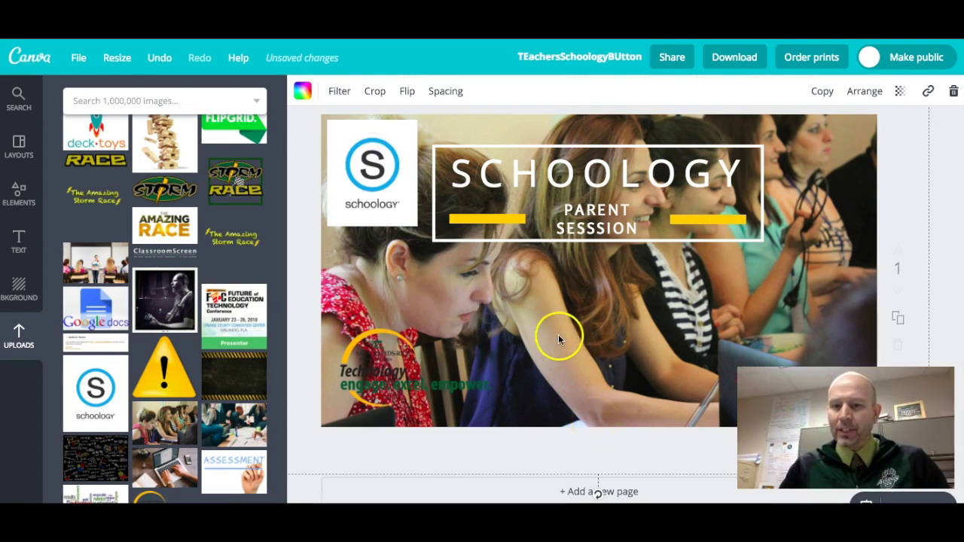
pyautogui.click(623, 329)
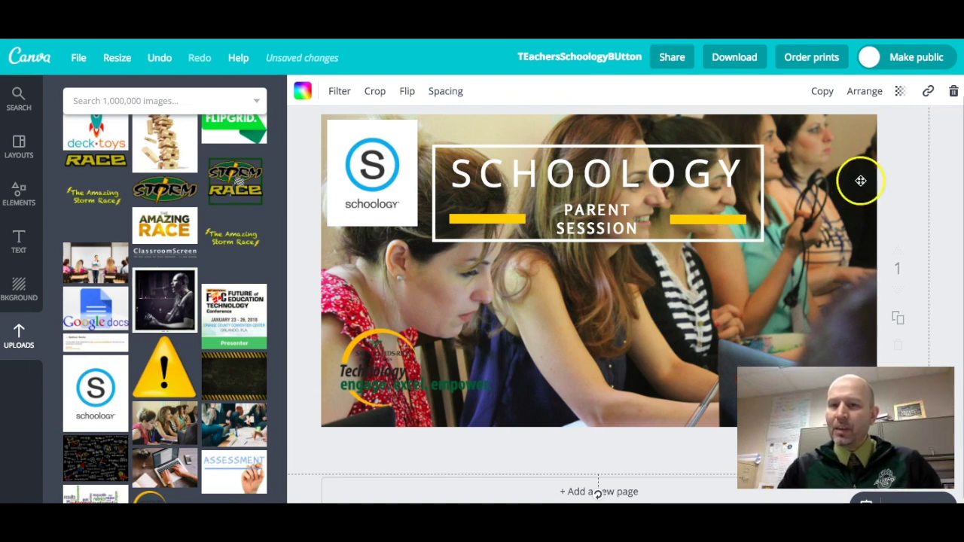
# Set the classroom background photo's transparency to 50
pyautogui.click(901, 91)
pyautogui.click(875, 132)
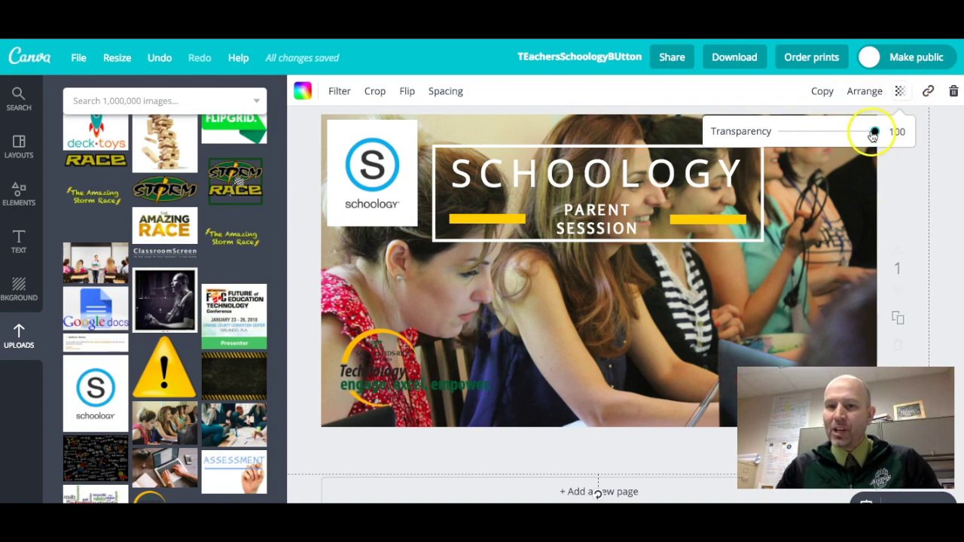
pyautogui.click(672, 293)
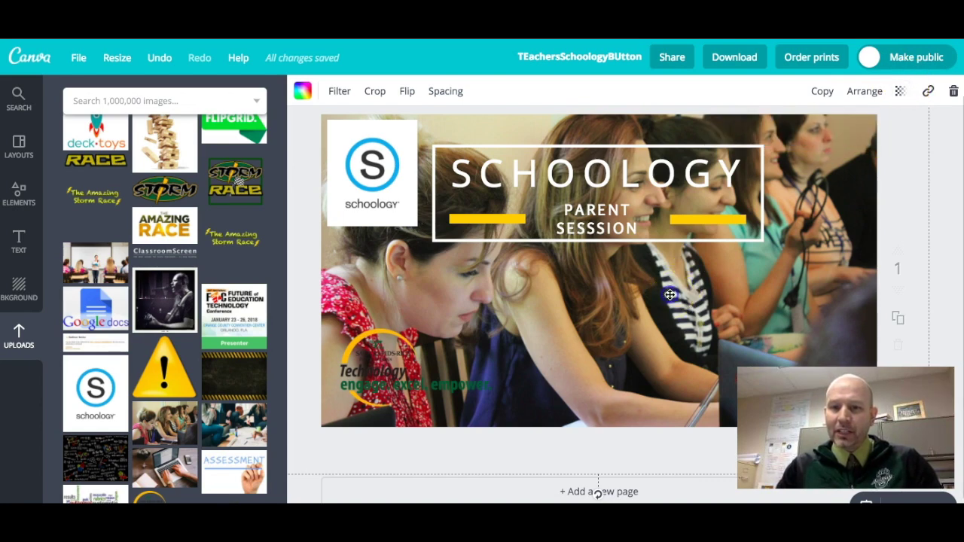
pyautogui.click(900, 98)
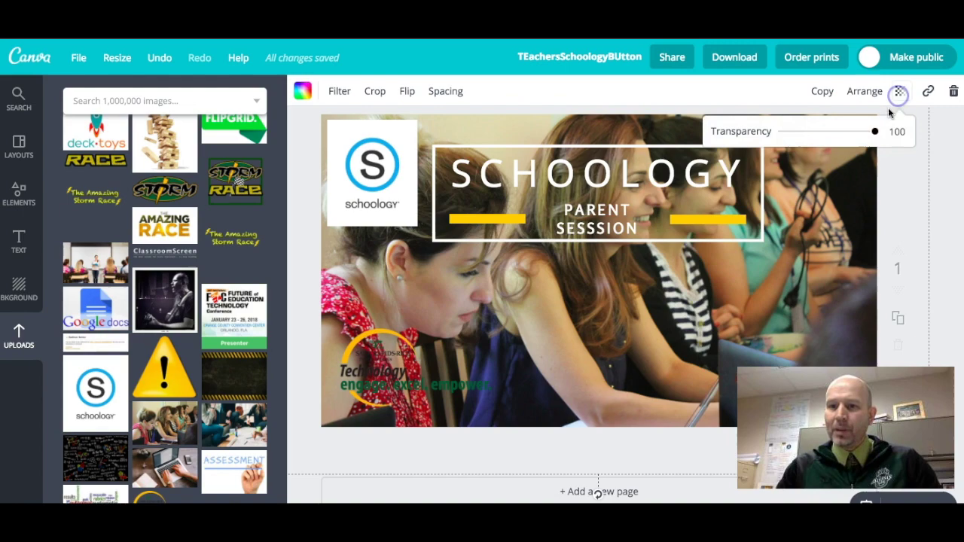
pyautogui.moveTo(872, 129); pyautogui.dragTo(831, 135)
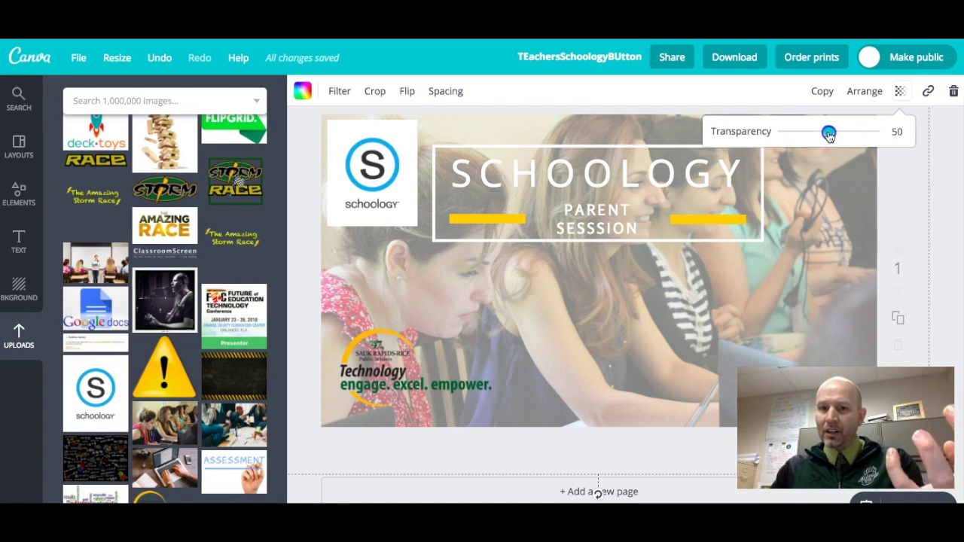
# Make the SCHOOLOGY title text black
pyautogui.click(603, 177)
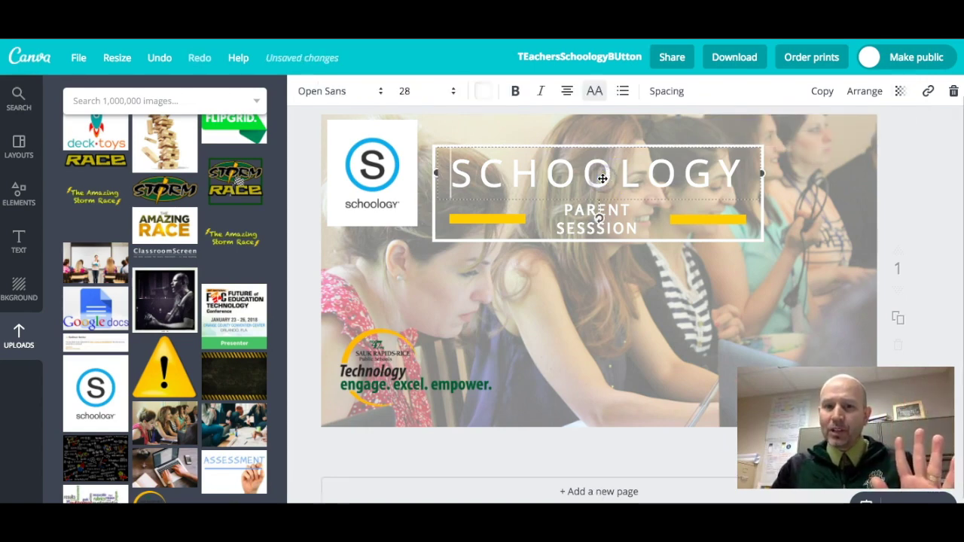
pyautogui.click(482, 90)
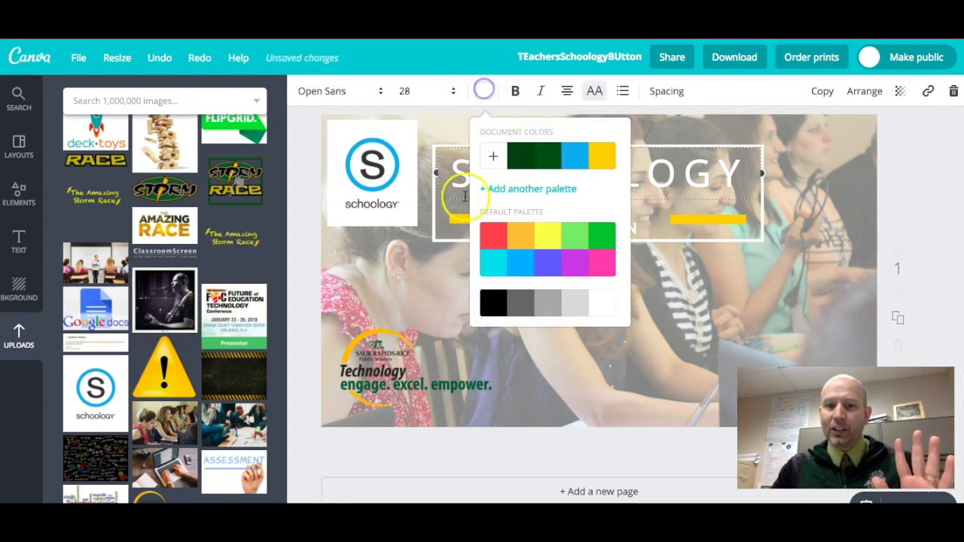
pyautogui.click(496, 314)
pyautogui.click(632, 377)
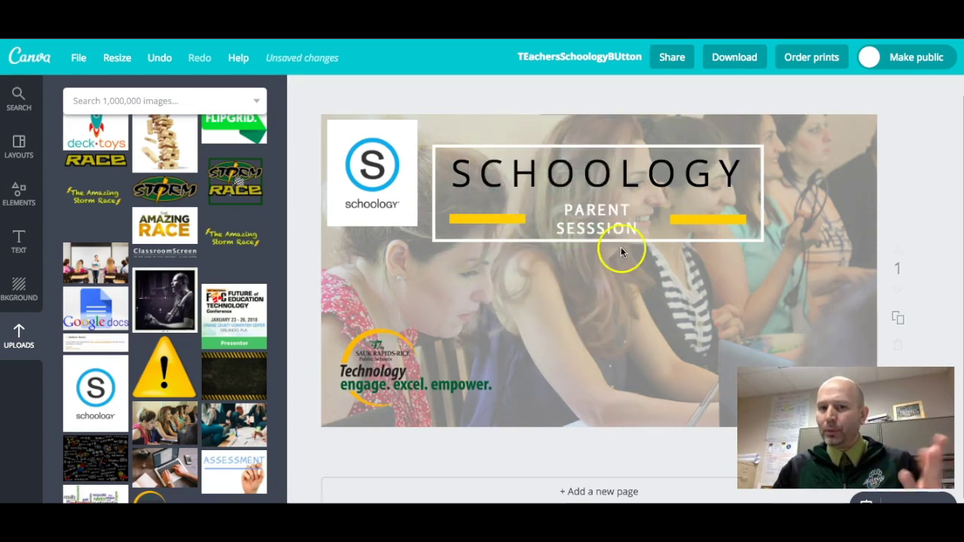
# Make the PARENT SESSSION subtitle text black
pyautogui.click(609, 219)
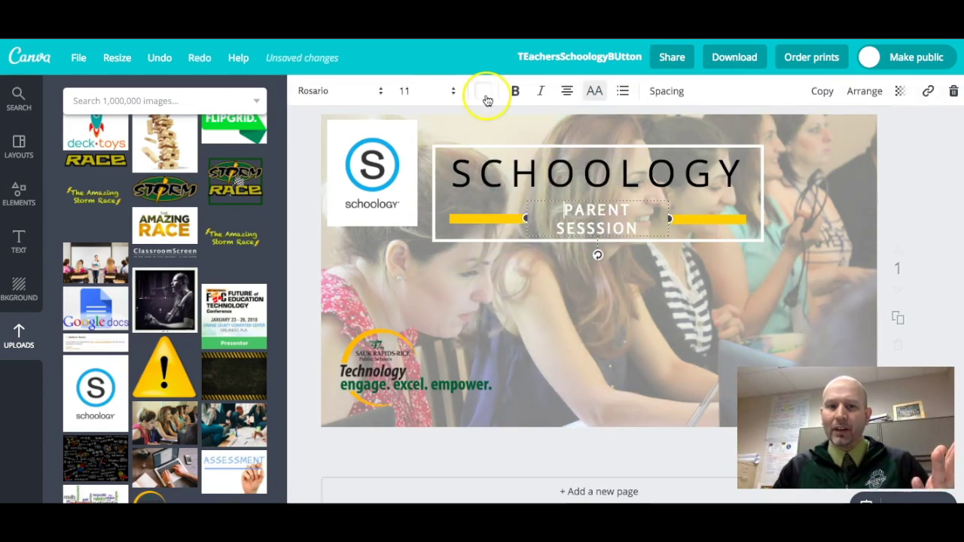
pyautogui.click(486, 96)
pyautogui.click(493, 301)
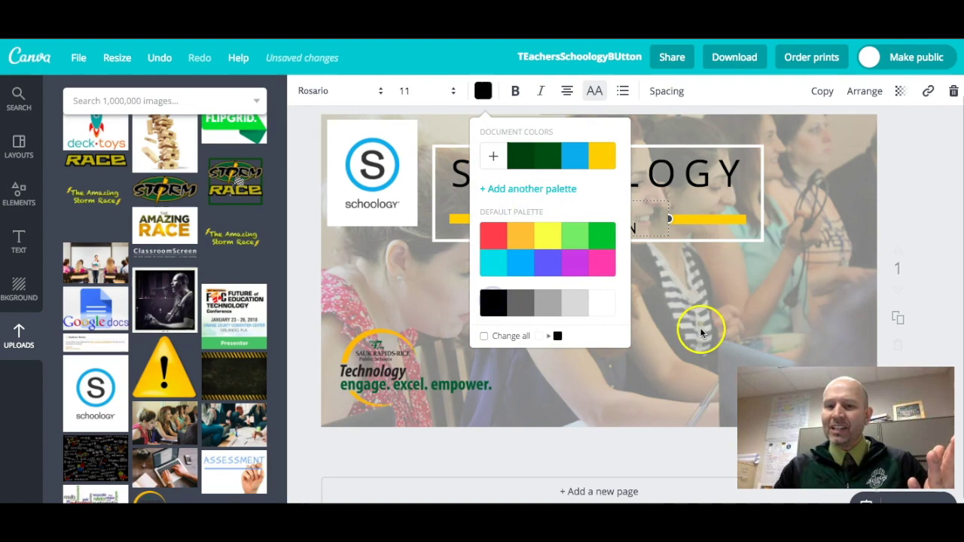
pyautogui.click(669, 279)
pyautogui.click(536, 186)
pyautogui.click(559, 328)
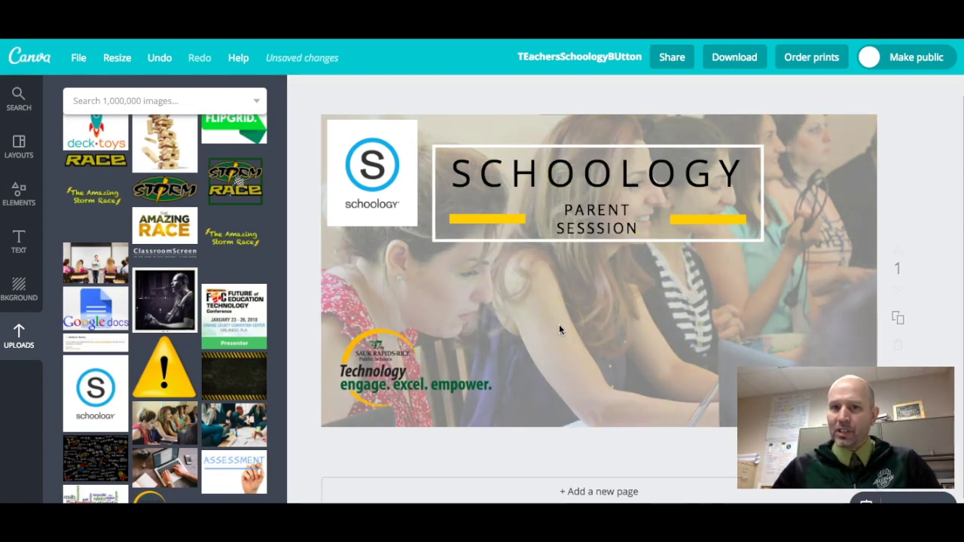
pyautogui.click(507, 210)
pyautogui.click(627, 165)
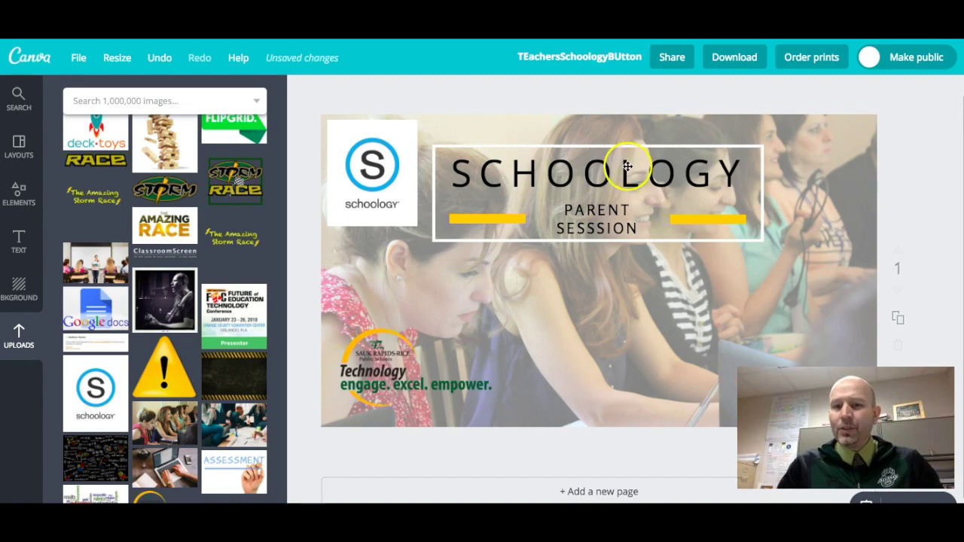
# Undo the last edit and reduce the SCHOOLOGY title's letter spacing to 70
pyautogui.hotkey('ctrl', 'z')
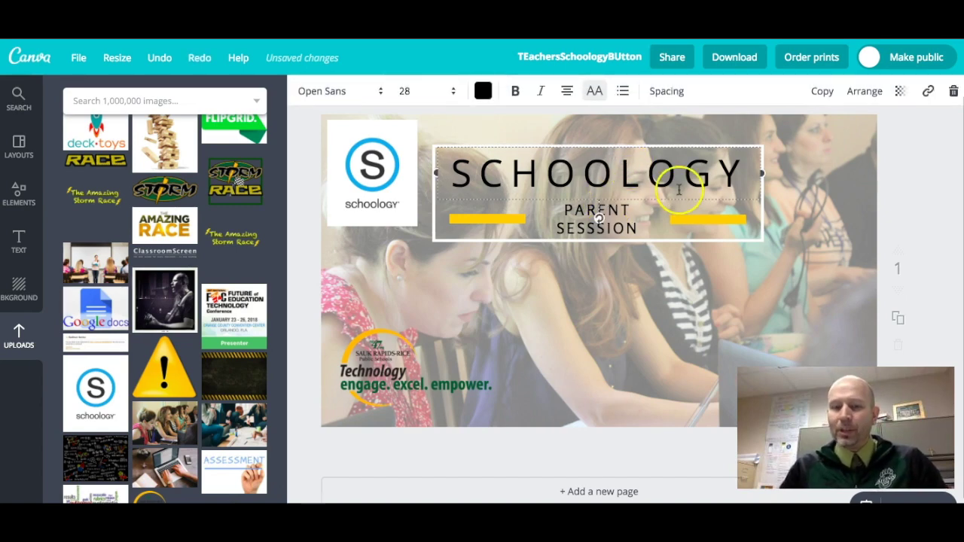
pyautogui.click(461, 177)
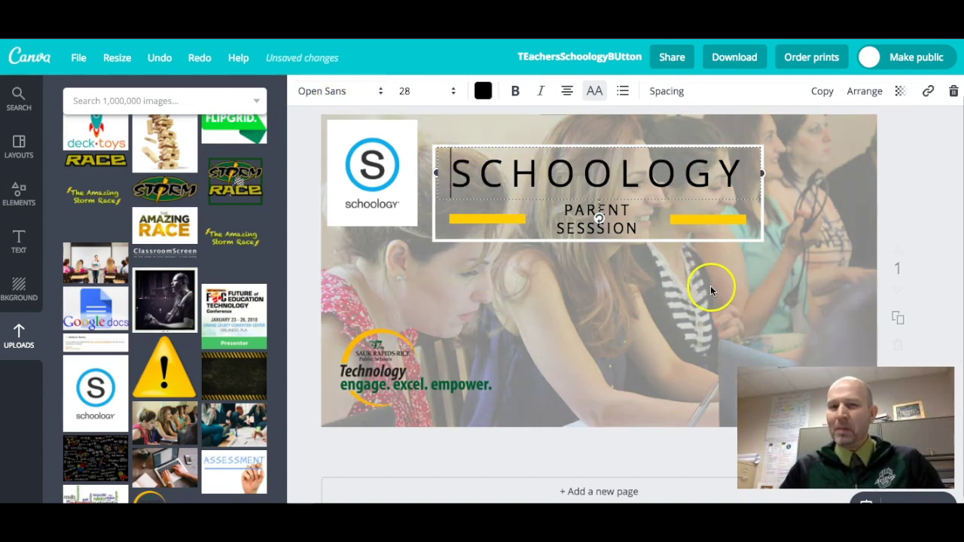
pyautogui.click(668, 93)
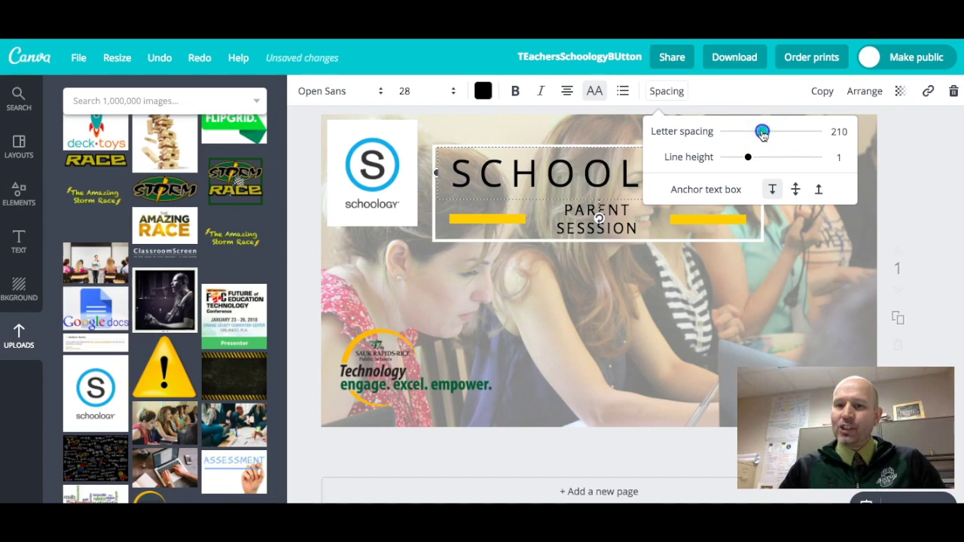
pyautogui.moveTo(760, 133); pyautogui.dragTo(750, 138)
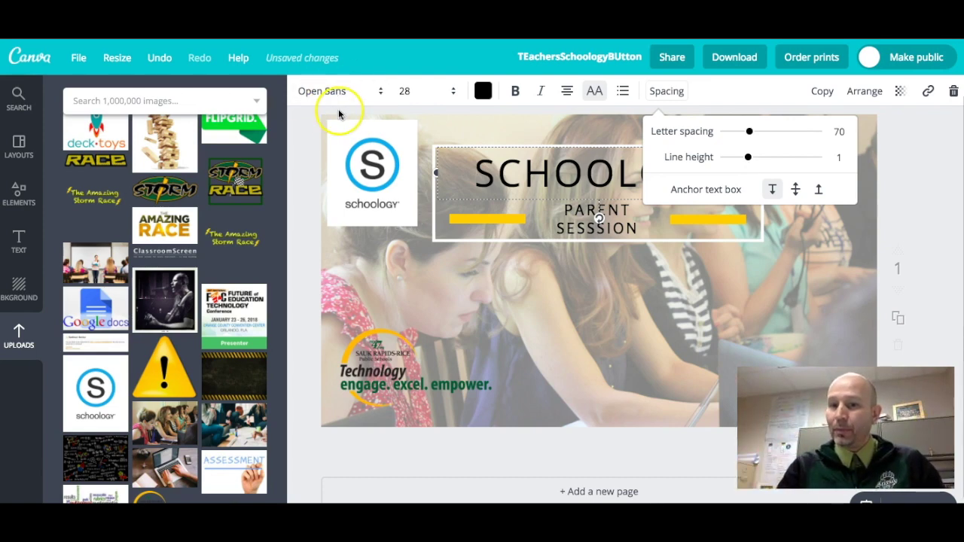
pyautogui.click(597, 337)
pyautogui.click(609, 134)
pyautogui.click(637, 343)
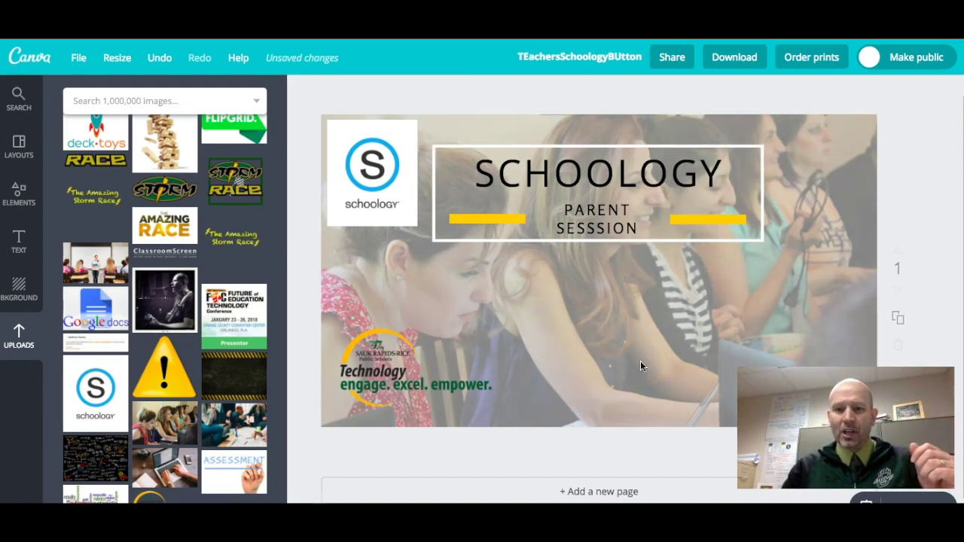